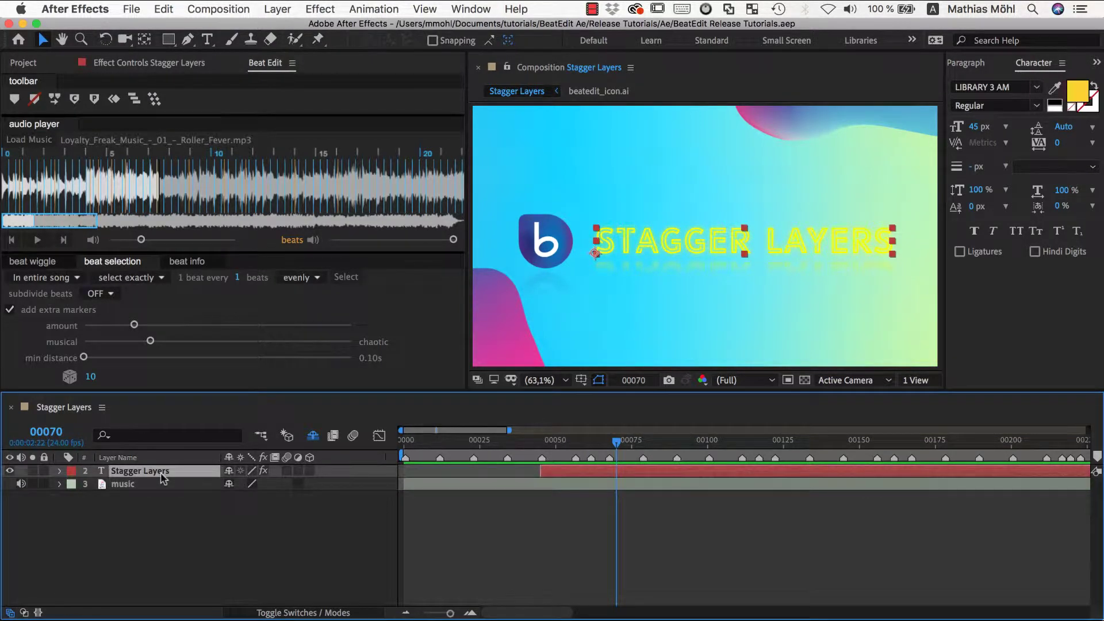
Run the TextExploder script with Split into set to Characters and apply it to the title.
{"action": "left_click", "coordinate": [480, 7]}
{"action": "scroll", "coordinate": [481, 563], "scroll_direction": "down", "scroll_amount": 10}
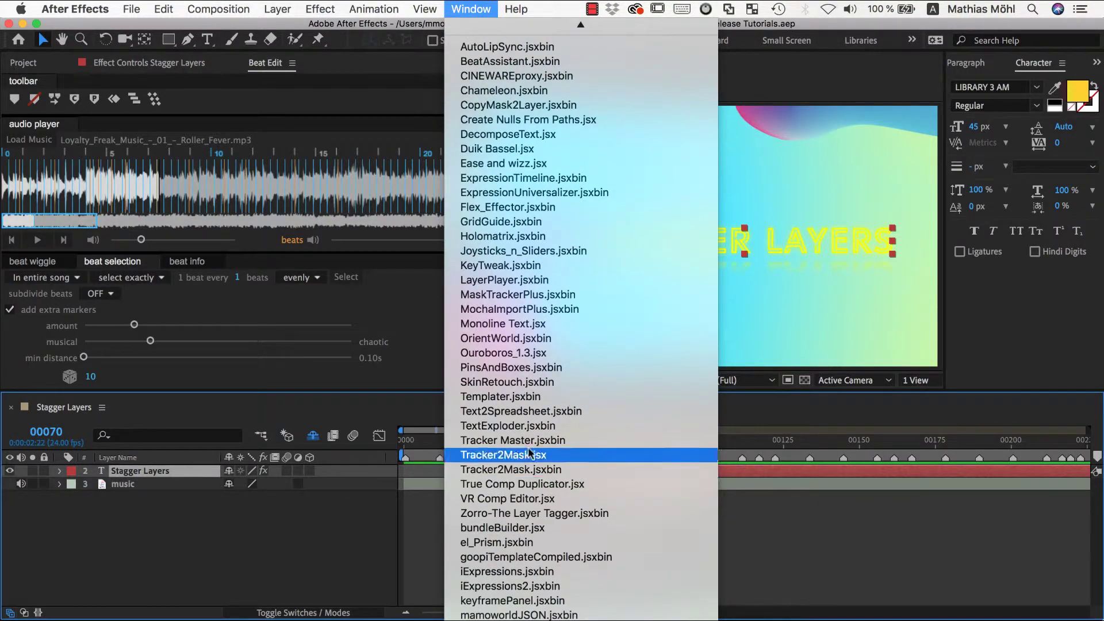
{"action": "left_click", "coordinate": [557, 427]}
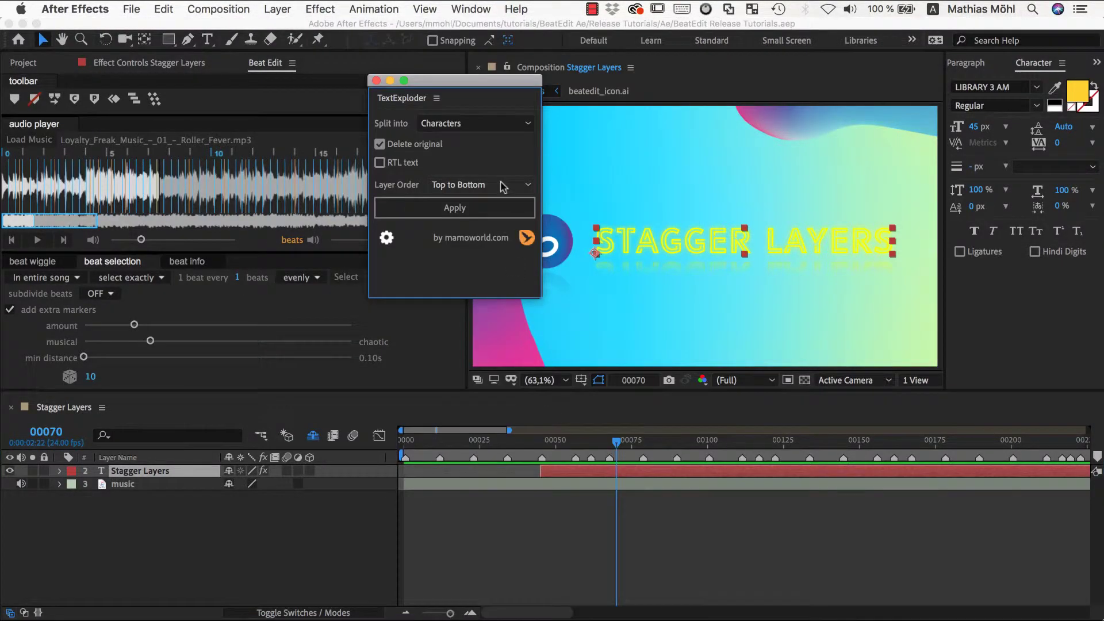
{"action": "left_click", "coordinate": [498, 124]}
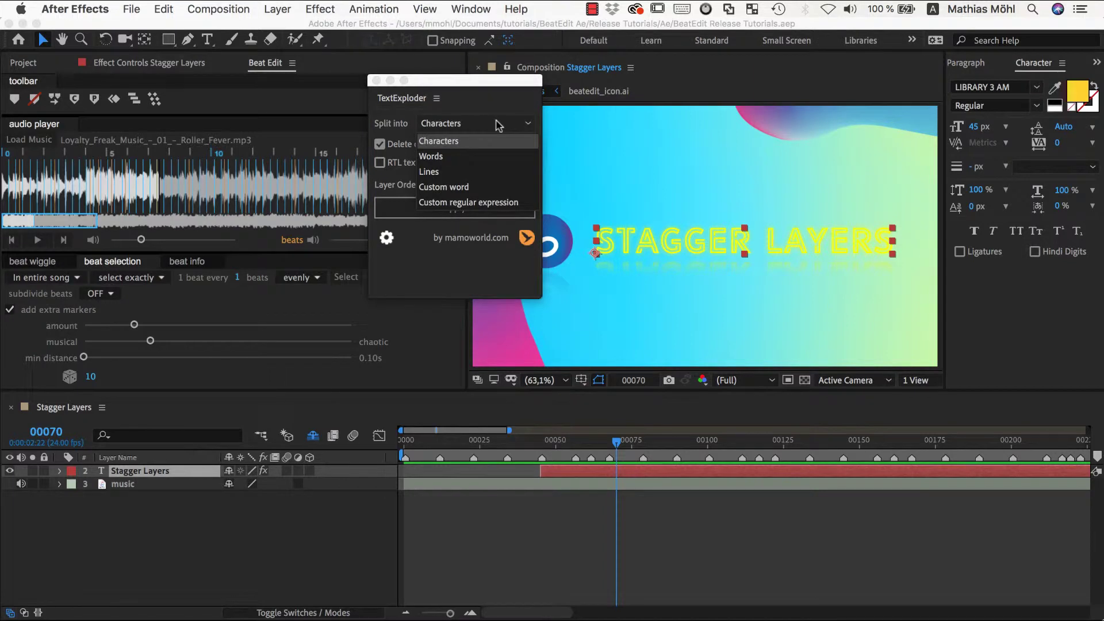
{"action": "left_click", "coordinate": [498, 124]}
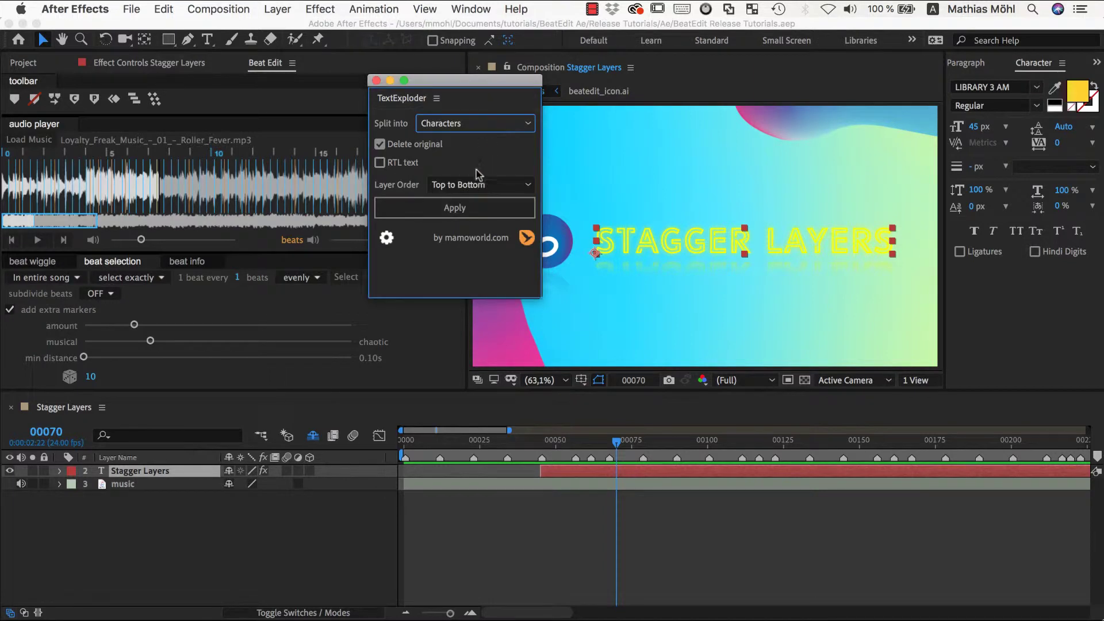
{"action": "left_click", "coordinate": [466, 209]}
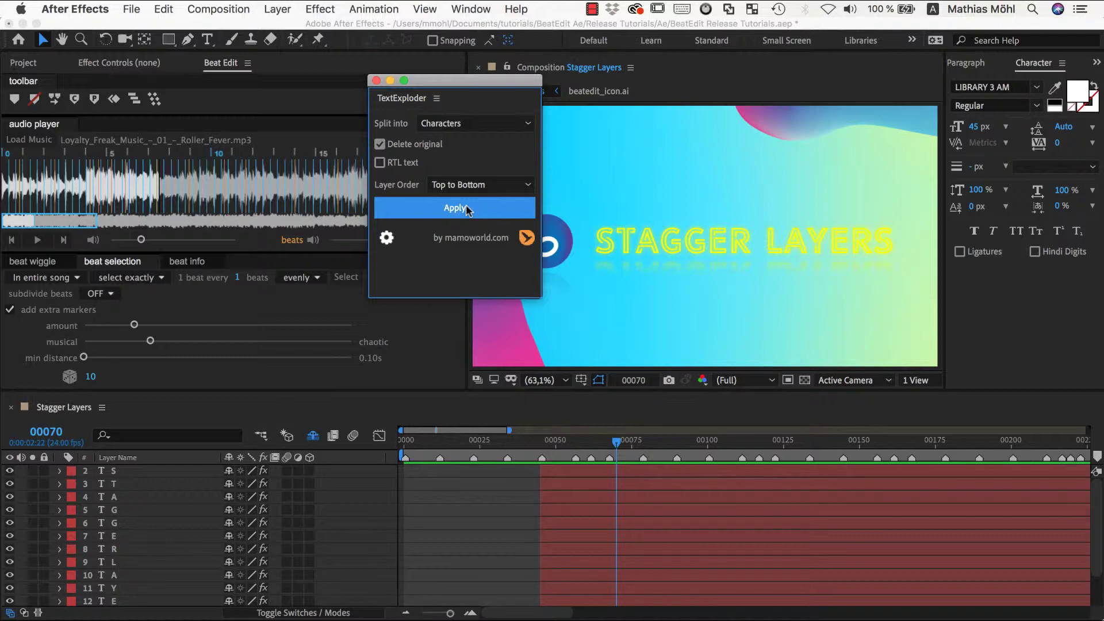
Check the new S, T, A, G, G letter layers, then close the TextExploder panel.
{"action": "left_click", "coordinate": [609, 252]}
{"action": "left_click", "coordinate": [630, 241]}
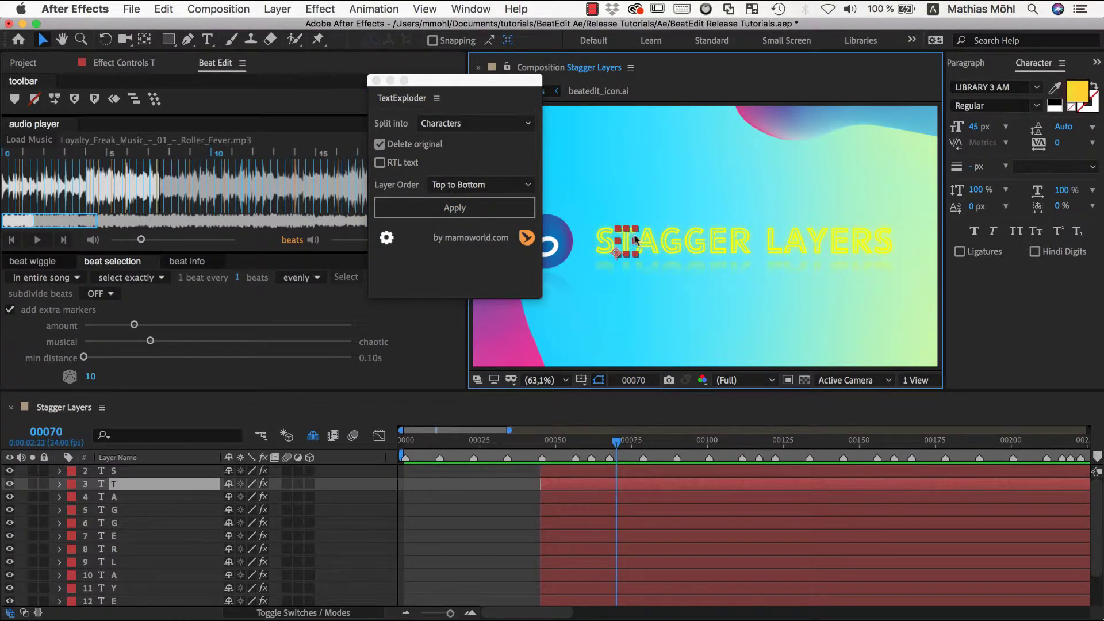
{"action": "left_click", "coordinate": [651, 244]}
{"action": "left_click", "coordinate": [670, 244]}
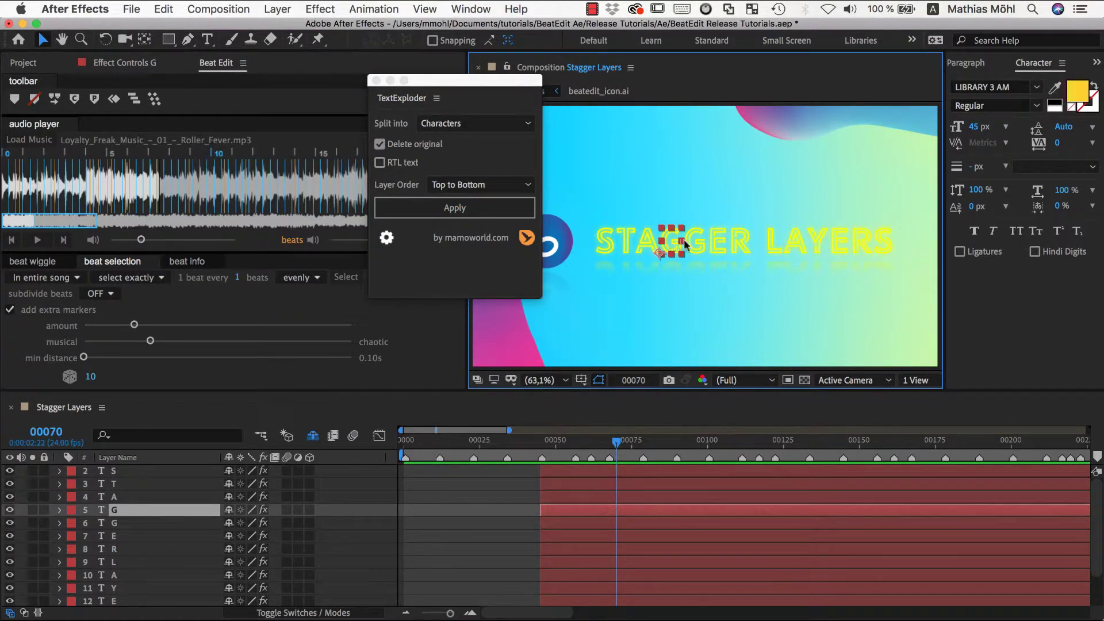
{"action": "left_click", "coordinate": [693, 246]}
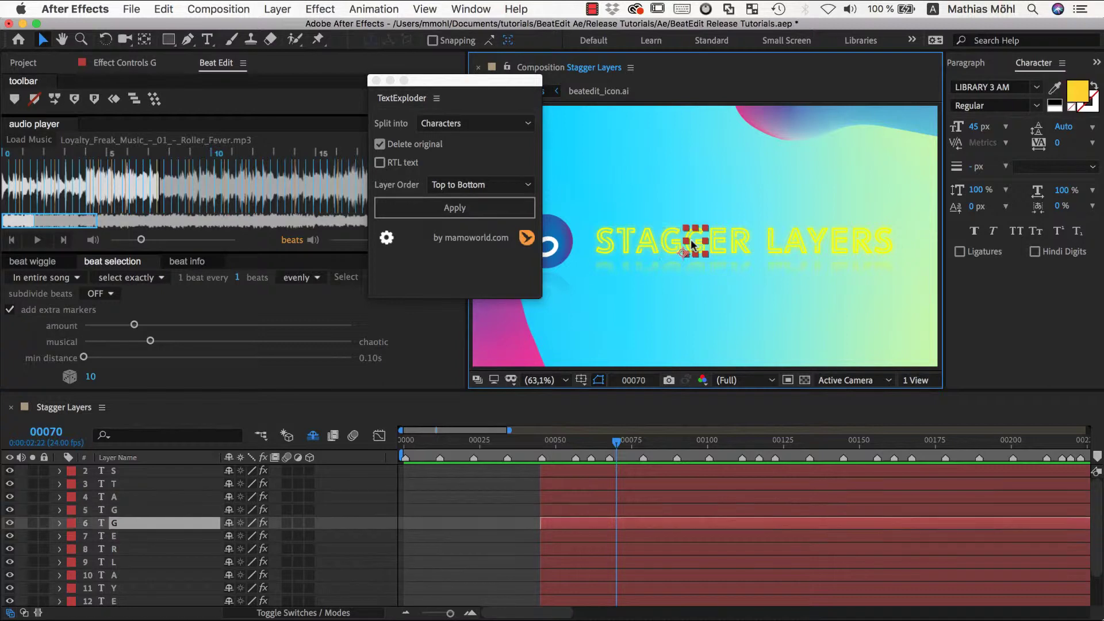
{"action": "left_click", "coordinate": [705, 211]}
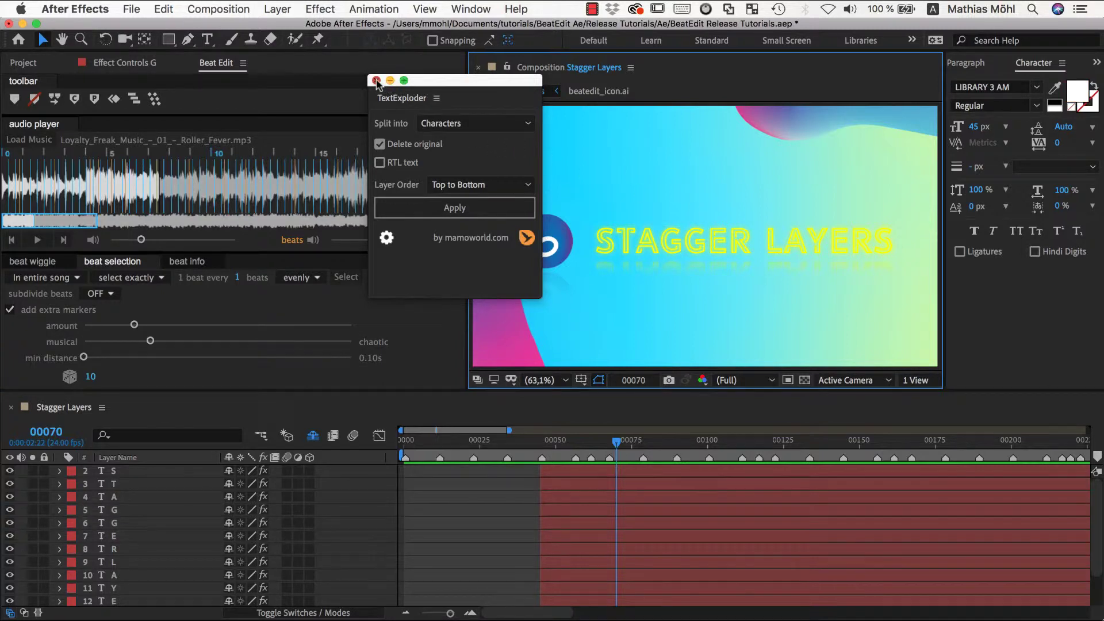
{"action": "left_click", "coordinate": [377, 80]}
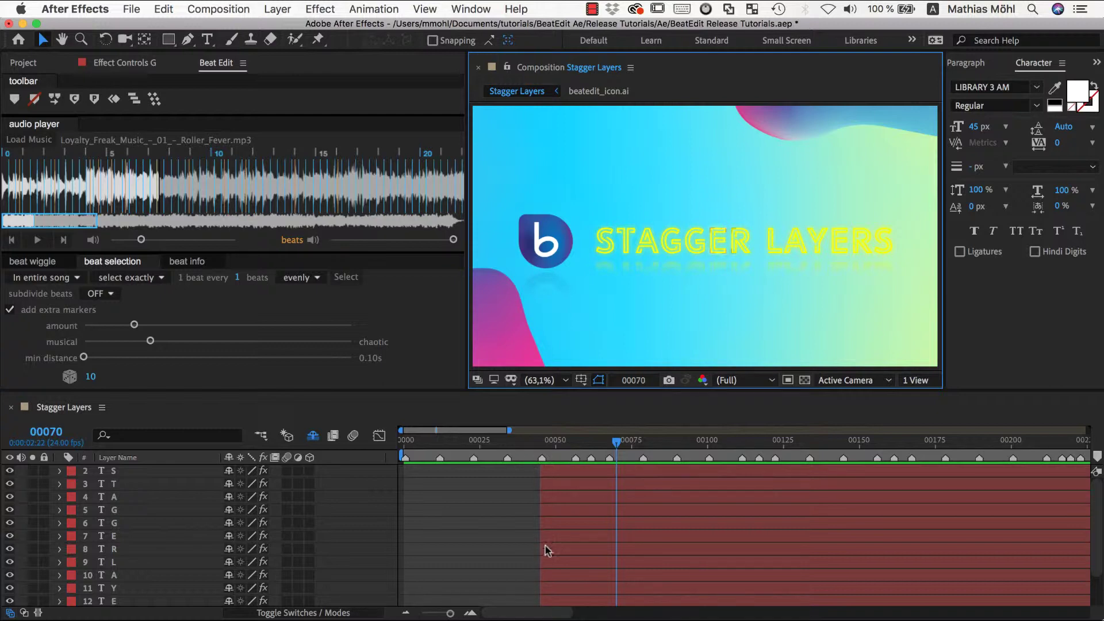
{"action": "left_click", "coordinate": [541, 459]}
{"action": "key", "text": "space"}
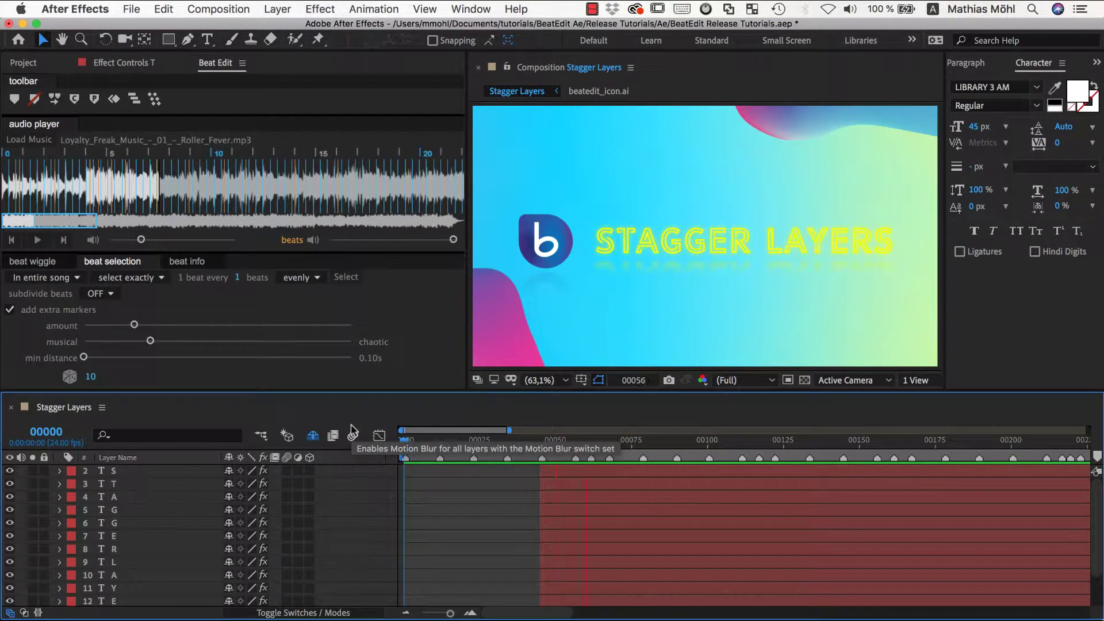
{"action": "left_click_drag", "start_coordinate": [404, 440], "coordinate": [609, 457]}
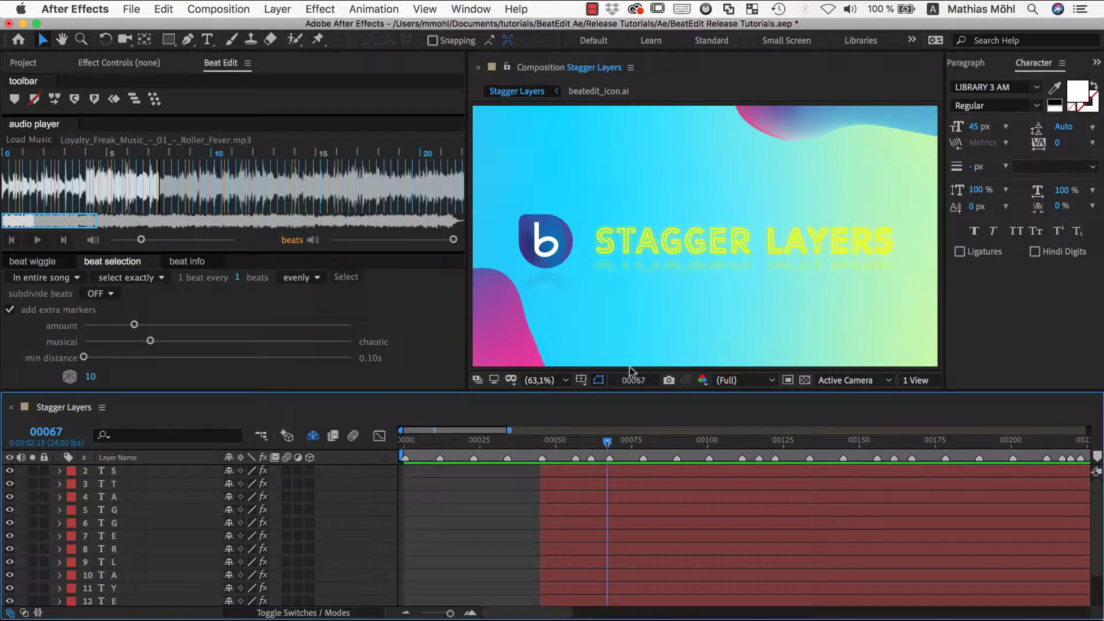
Select all letter layers, set the time to 00045, stagger them on beats with BeatEdit, and preview.
{"action": "left_click_drag", "start_coordinate": [591, 215], "coordinate": [890, 265]}
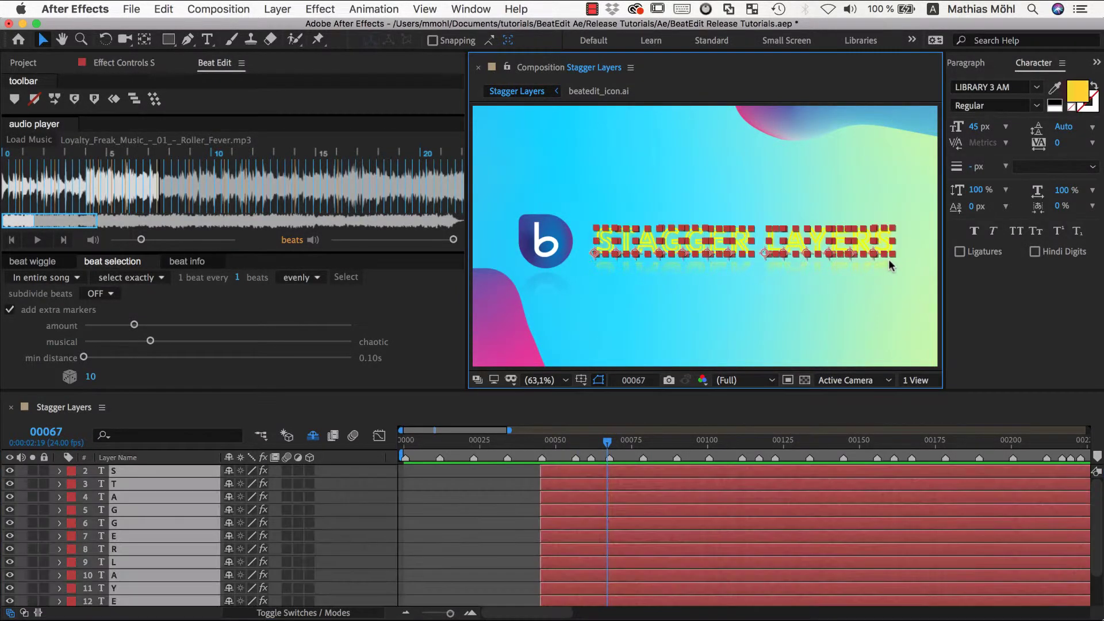
{"action": "left_click_drag", "start_coordinate": [608, 442], "coordinate": [546, 443]}
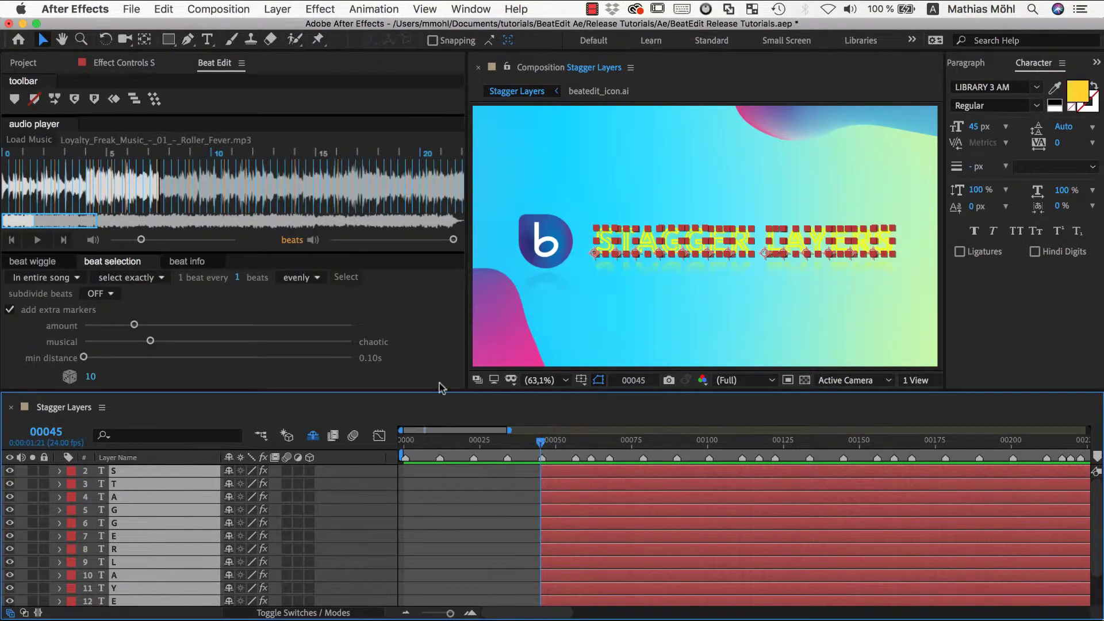
{"action": "left_click", "coordinate": [136, 101]}
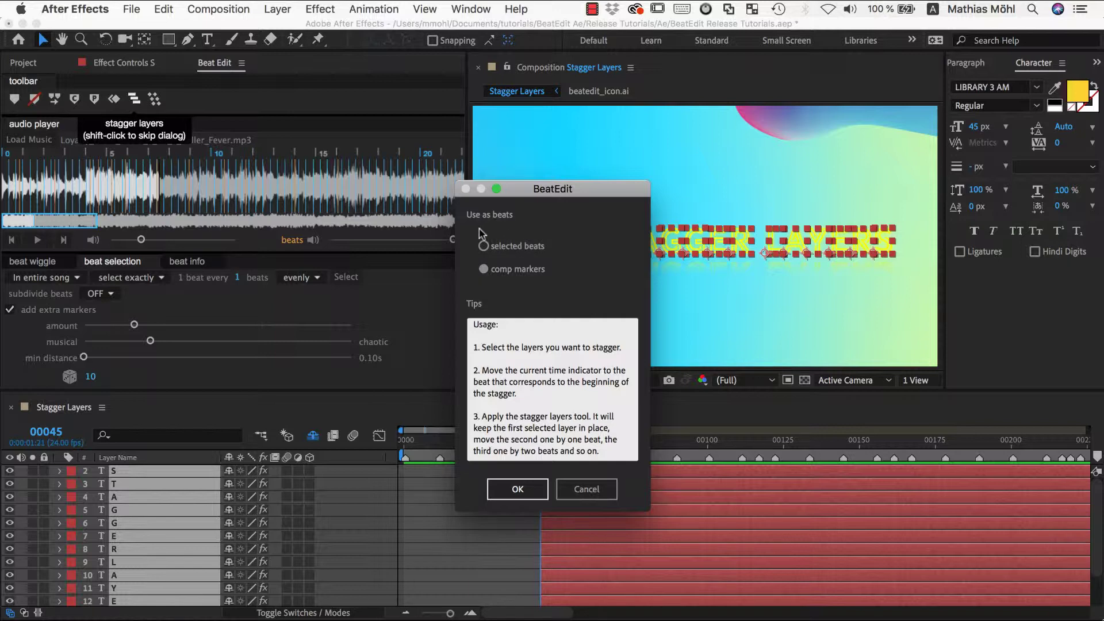
{"action": "left_click", "coordinate": [504, 492]}
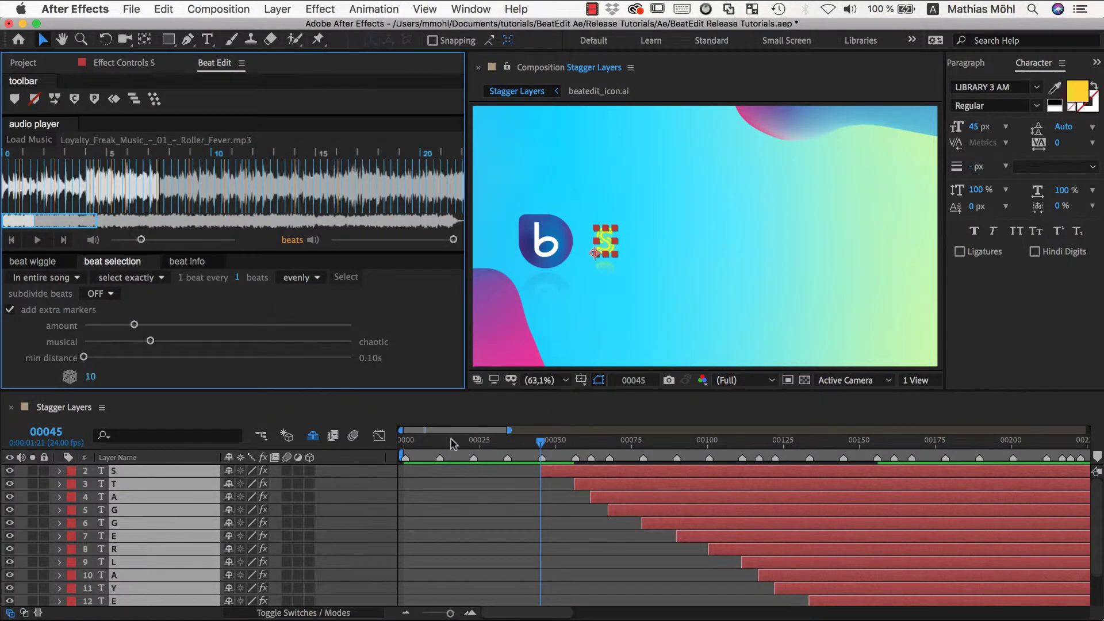
{"action": "left_click", "coordinate": [366, 445]}
{"action": "key", "text": "Home"}
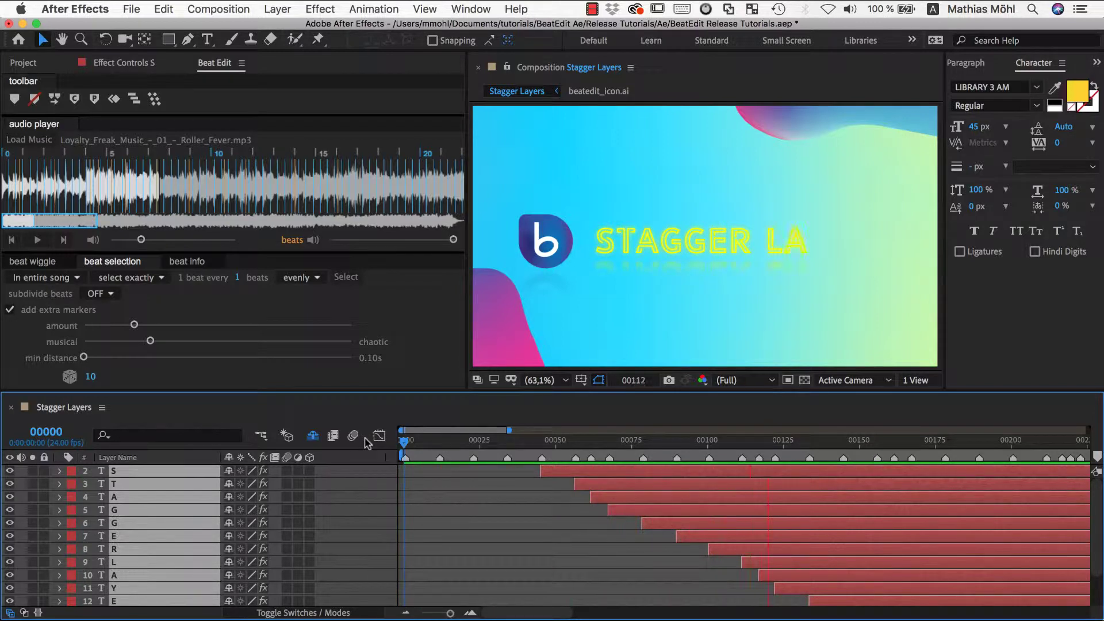
Stop the preview and undo the previous letter-layer stagger.
{"action": "left_click", "coordinate": [580, 185]}
{"action": "left_click", "coordinate": [164, 8]}
{"action": "left_click", "coordinate": [179, 27]}
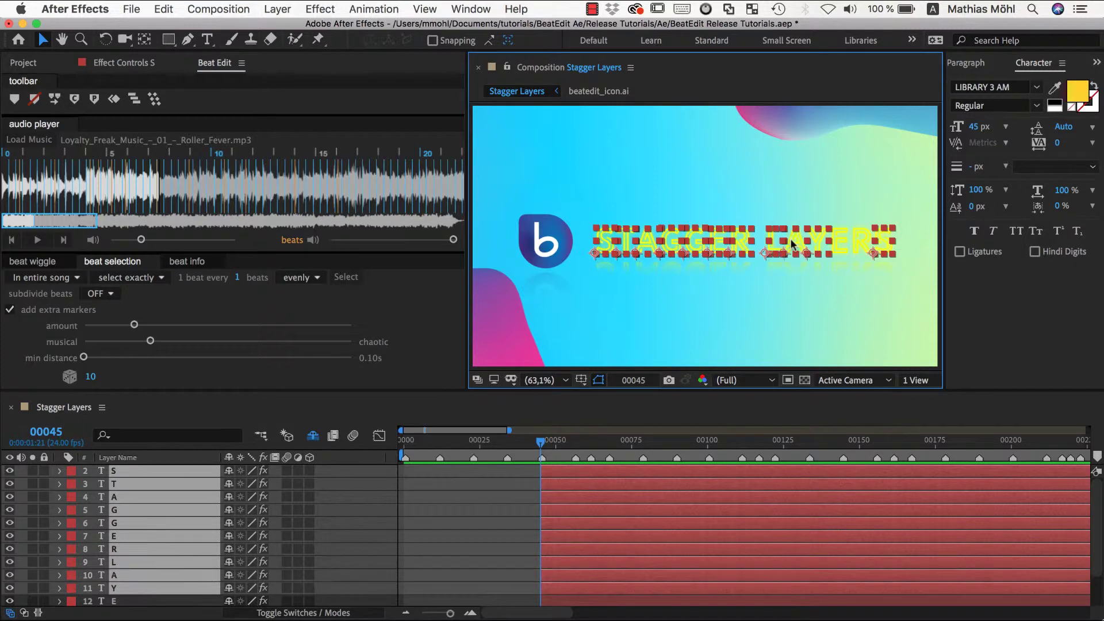
Restagger the letter layers on the beats with BeatEdit and play back the animated title.
{"action": "left_click", "coordinate": [134, 99]}
{"action": "left_click", "coordinate": [489, 488]}
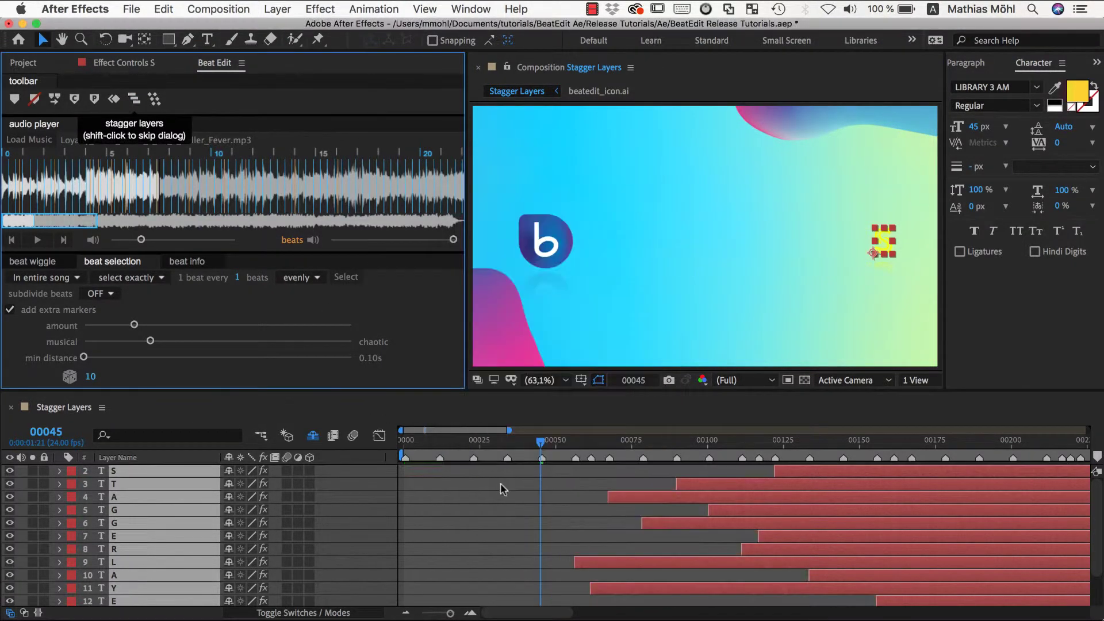
{"action": "left_click_drag", "start_coordinate": [512, 451], "coordinate": [397, 448]}
{"action": "key", "text": "space"}
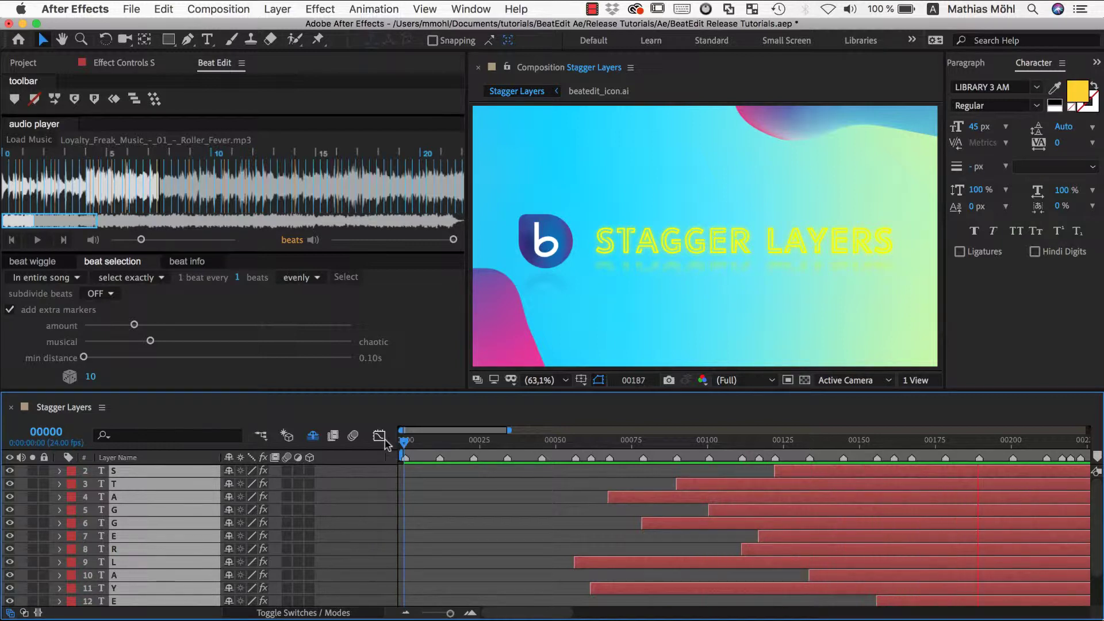
{"action": "key", "text": "space"}
Undo the shuffled stagger, set the current time to 00045, and reselect all letter layers.
{"action": "left_click", "coordinate": [164, 9]}
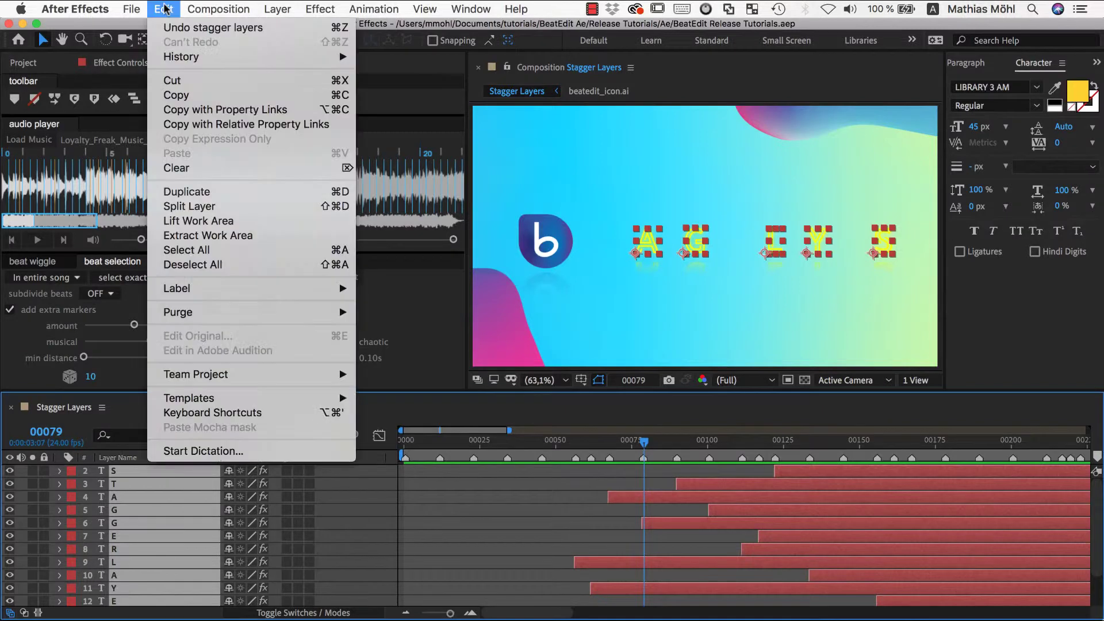
{"action": "left_click", "coordinate": [169, 27]}
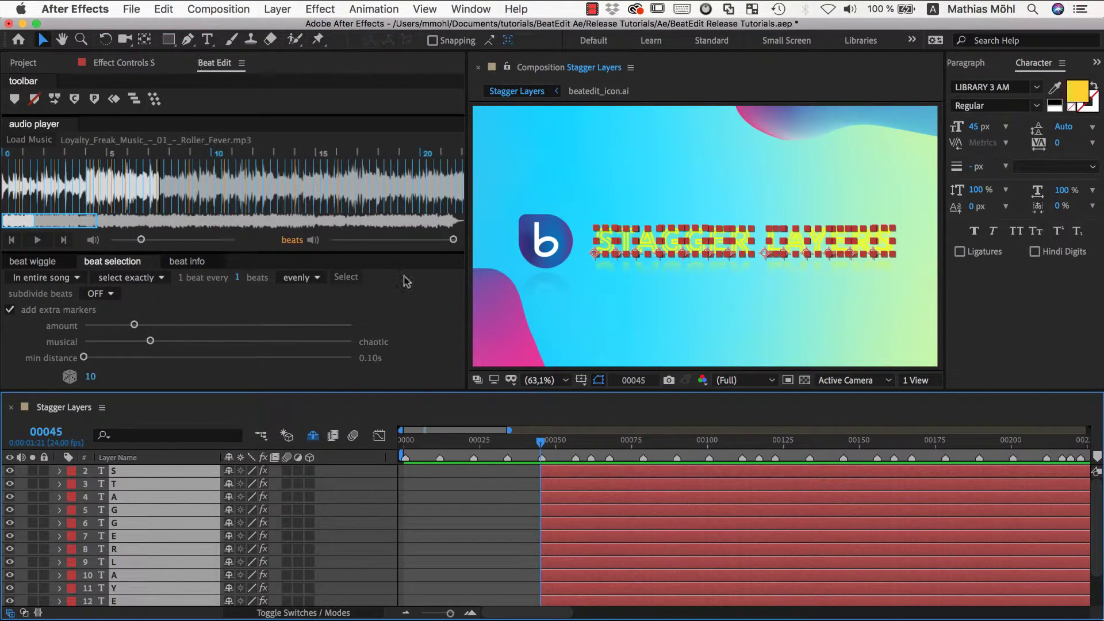
{"action": "left_click_drag", "start_coordinate": [449, 613], "coordinate": [453, 613]}
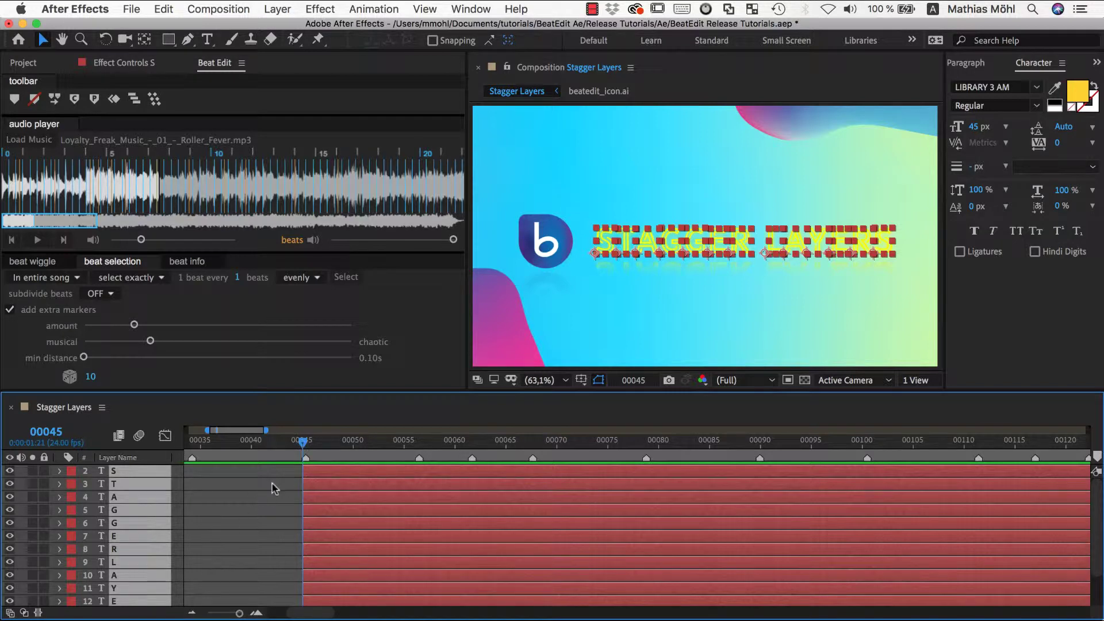
{"action": "left_click_drag", "start_coordinate": [297, 442], "coordinate": [294, 476]}
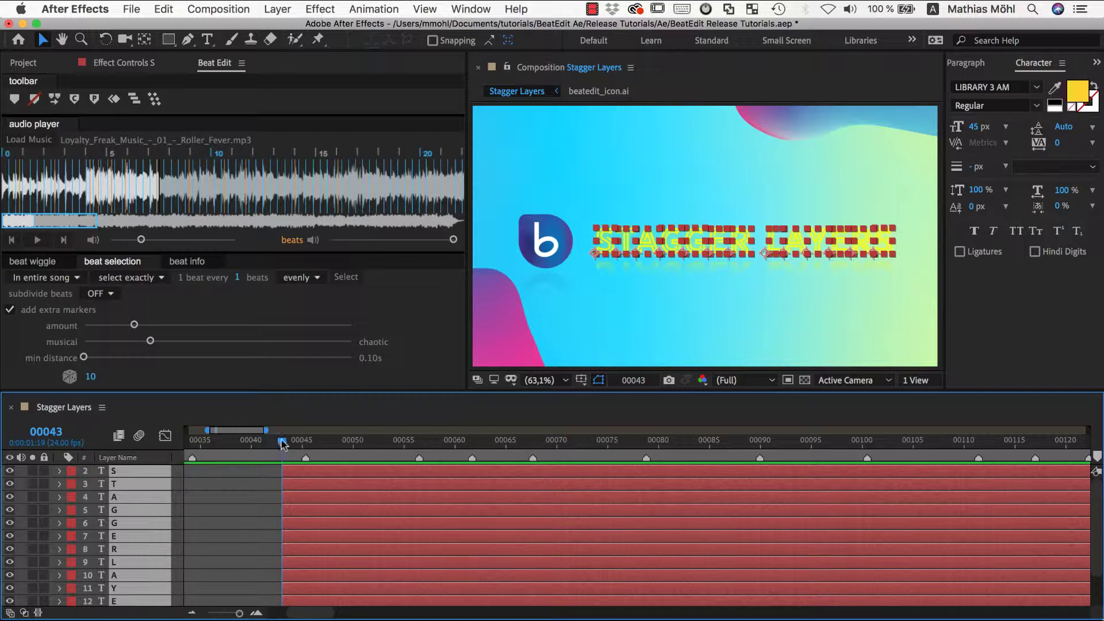
{"action": "left_click_drag", "start_coordinate": [283, 444], "coordinate": [303, 443]}
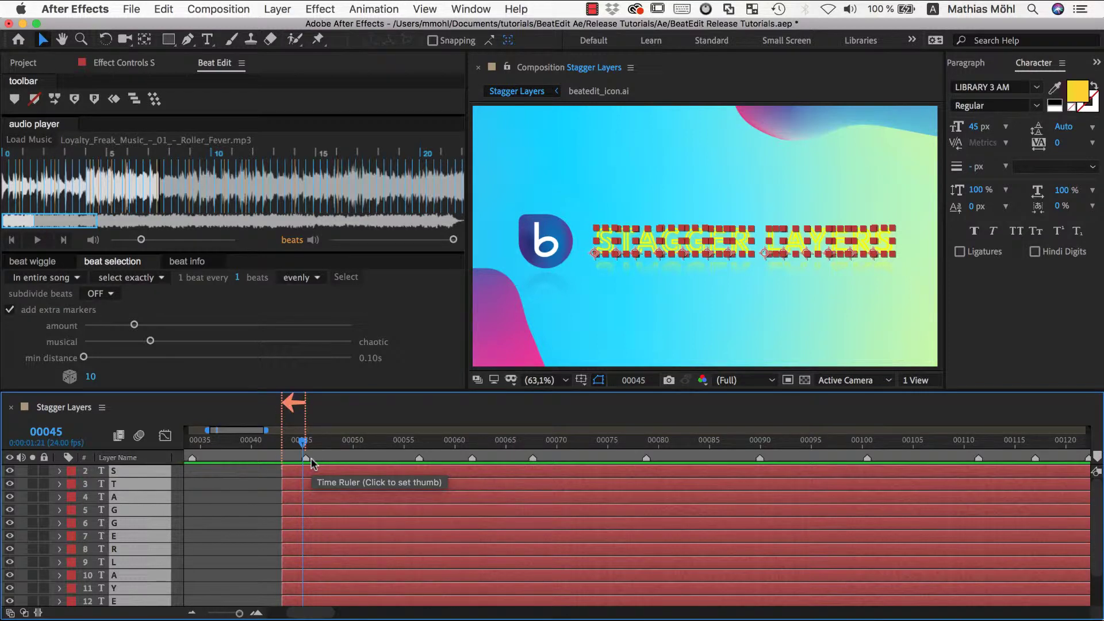
{"action": "left_click_drag", "start_coordinate": [582, 203], "coordinate": [893, 278]}
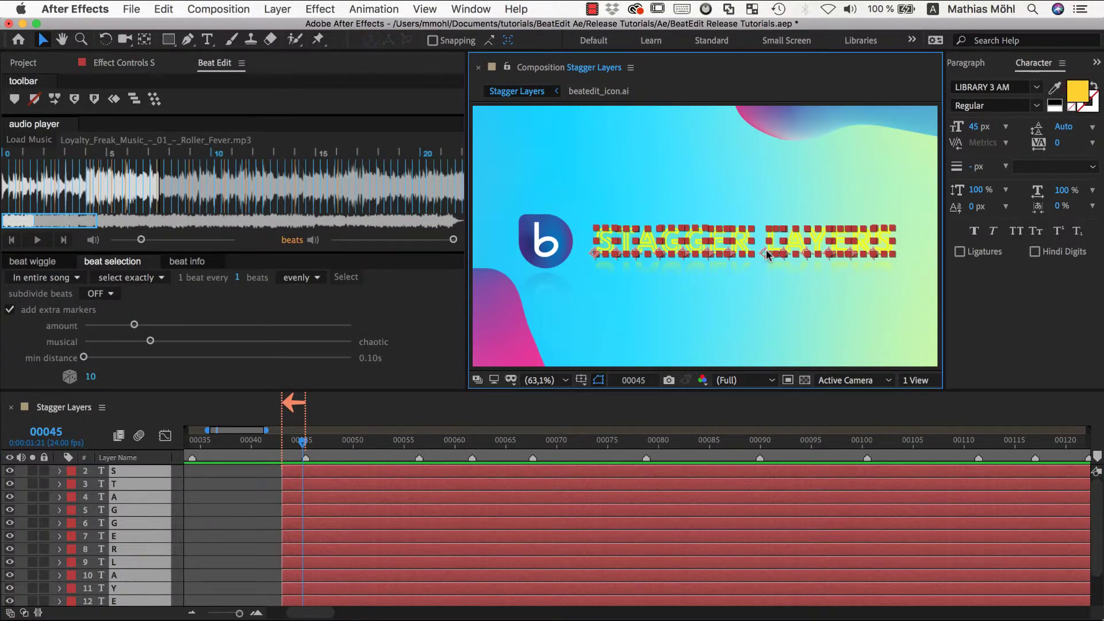
Stagger the letter layers one beat apart with BeatEdit and scrub near frame 00043 to check them.
{"action": "left_click", "coordinate": [134, 100]}
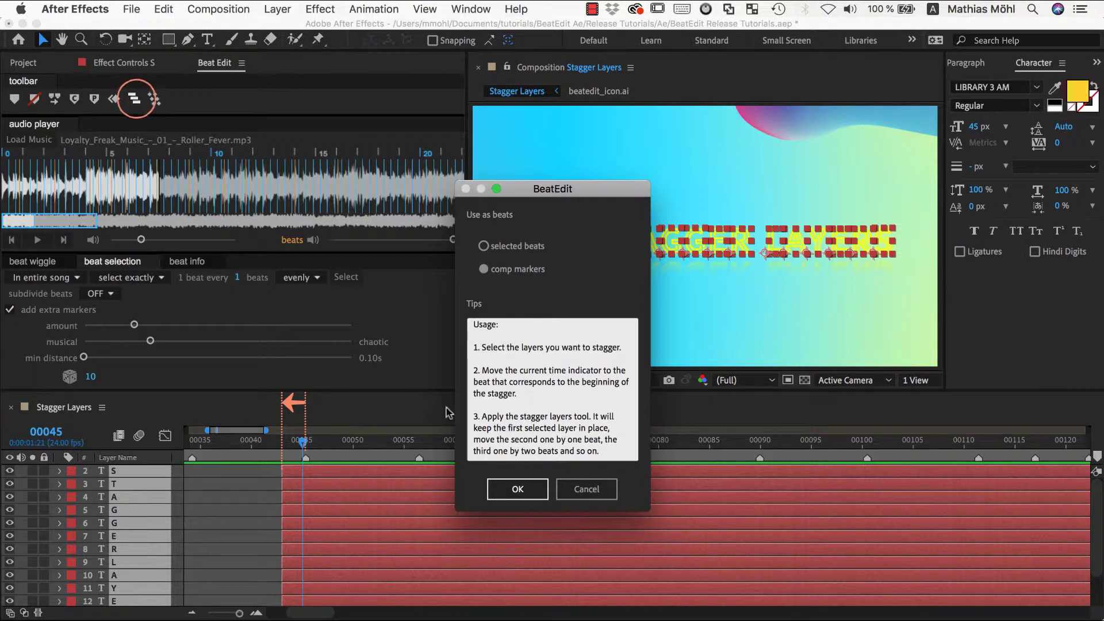
{"action": "left_click", "coordinate": [501, 489]}
{"action": "left_click_drag", "start_coordinate": [394, 444], "coordinate": [473, 450]}
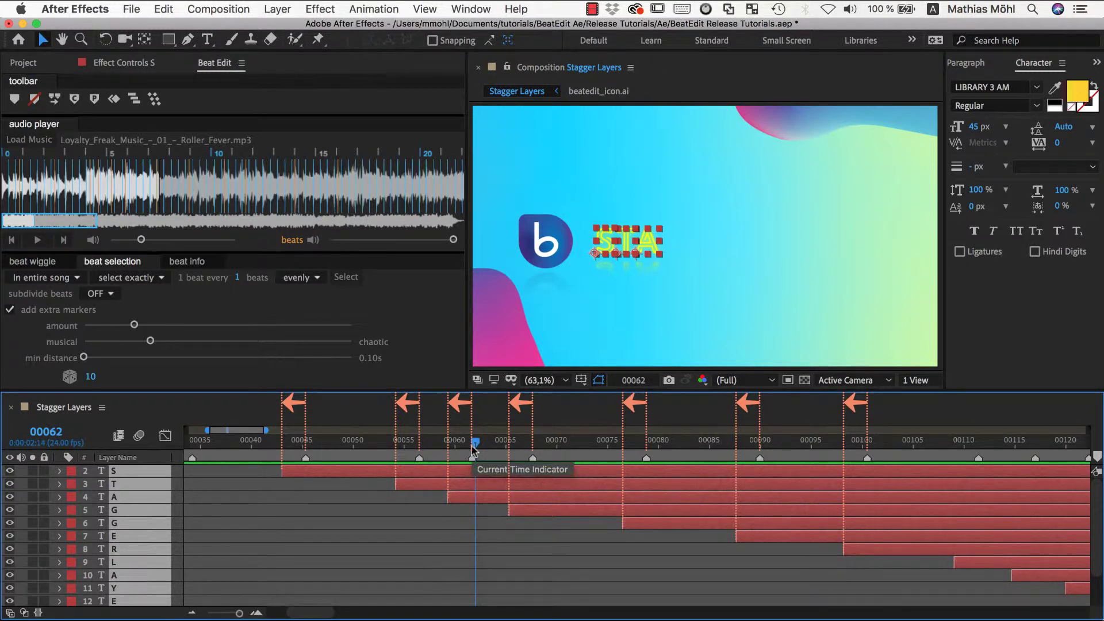
{"action": "left_click", "coordinate": [282, 442]}
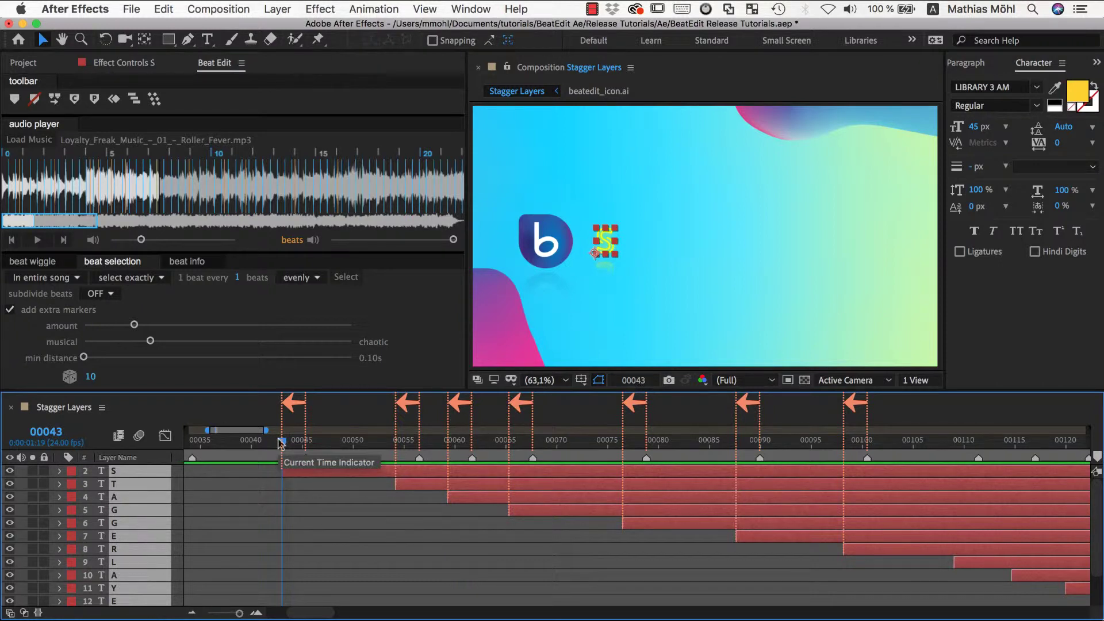
Undo the stagger, reselect all letter layers, and restagger them onto successive beats from frame 45.
{"action": "left_click", "coordinate": [163, 9]}
{"action": "left_click", "coordinate": [167, 27]}
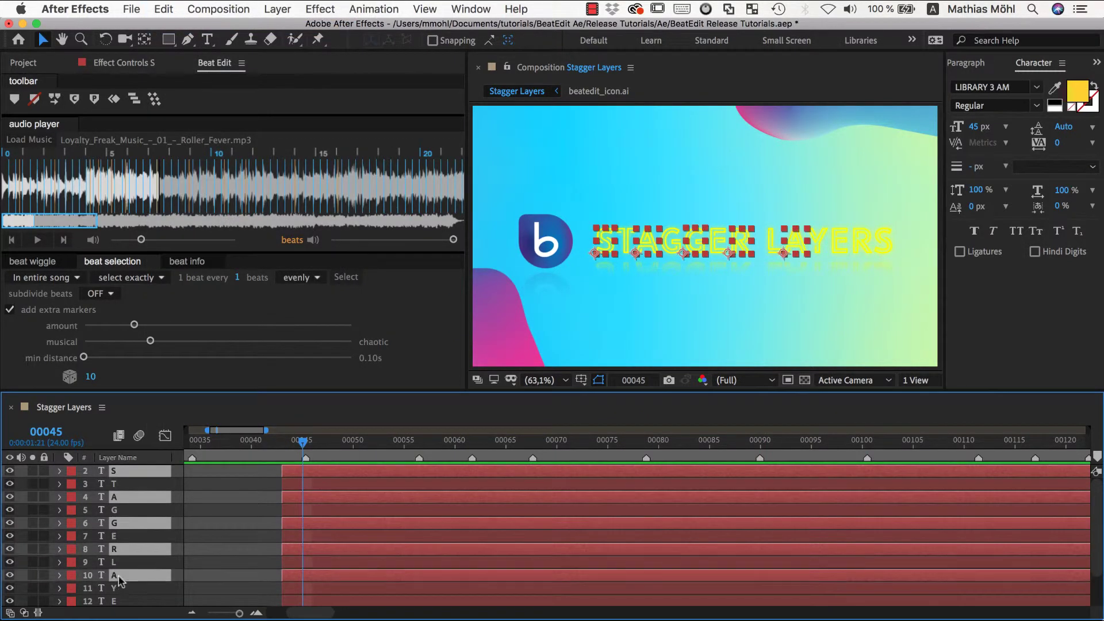
{"action": "left_click", "coordinate": [264, 490]}
{"action": "left_click_drag", "start_coordinate": [588, 192], "coordinate": [895, 283]}
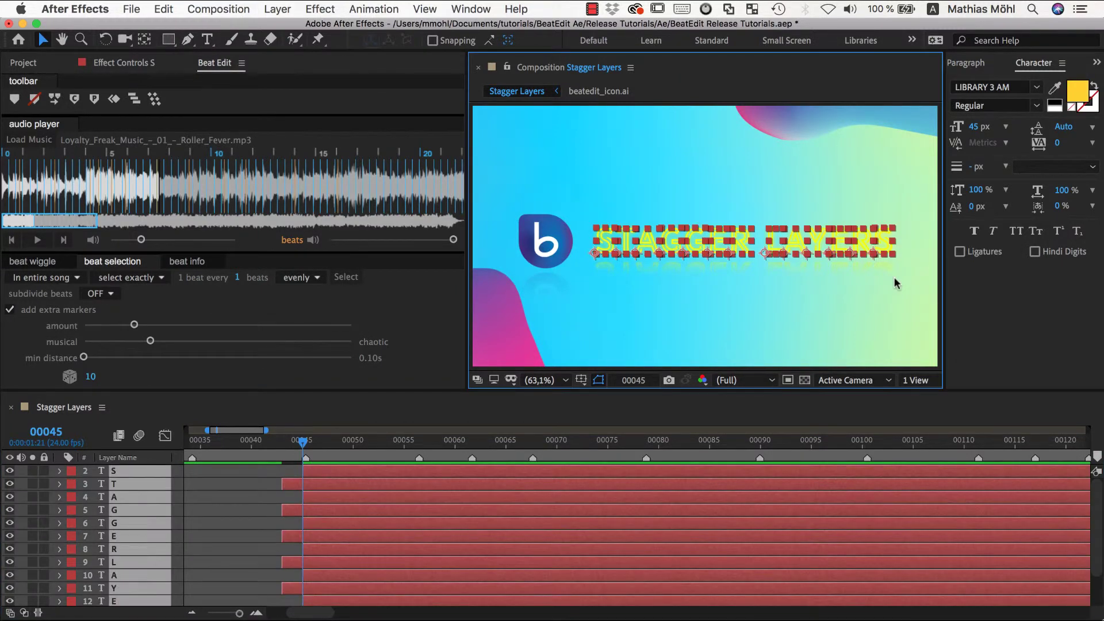
{"action": "left_click", "coordinate": [134, 99]}
{"action": "left_click", "coordinate": [514, 489]}
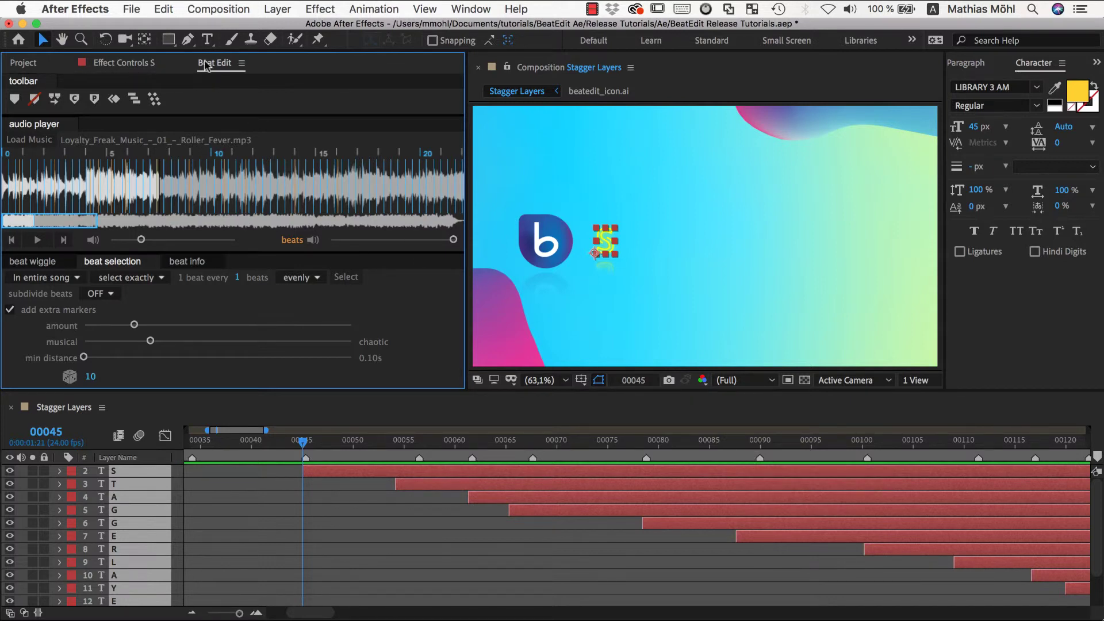
Undo the stagger, trim every letter layer's in-point to frame 00045, then stagger their keyframes onto beats.
{"action": "left_click", "coordinate": [163, 9]}
{"action": "left_click", "coordinate": [184, 27]}
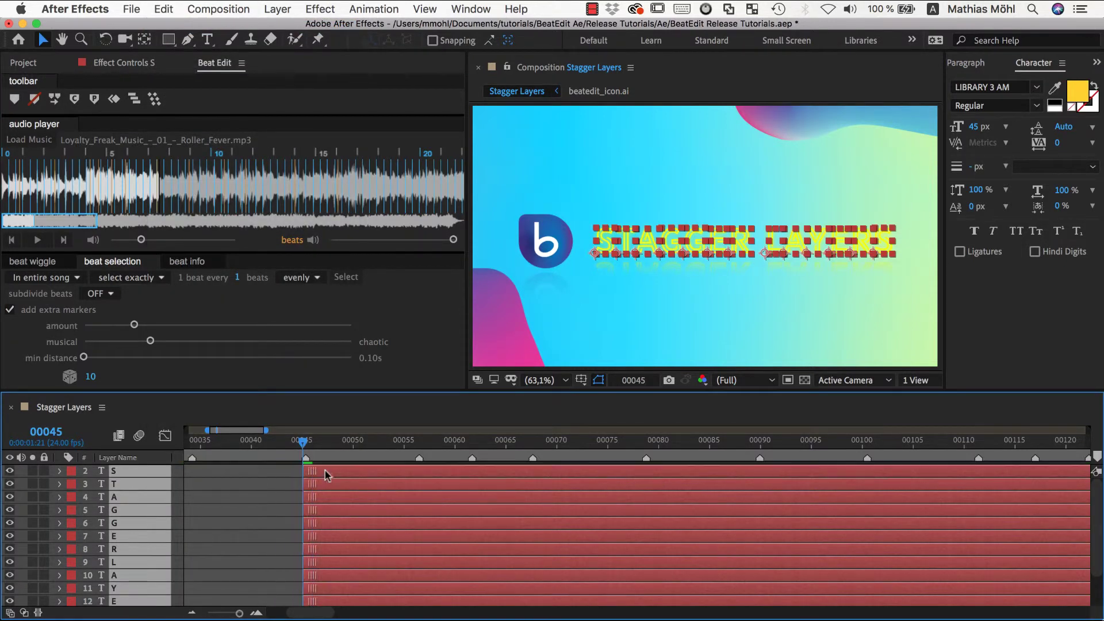
{"action": "left_click_drag", "start_coordinate": [300, 476], "coordinate": [308, 478]}
{"action": "key", "text": "bracketleft"}
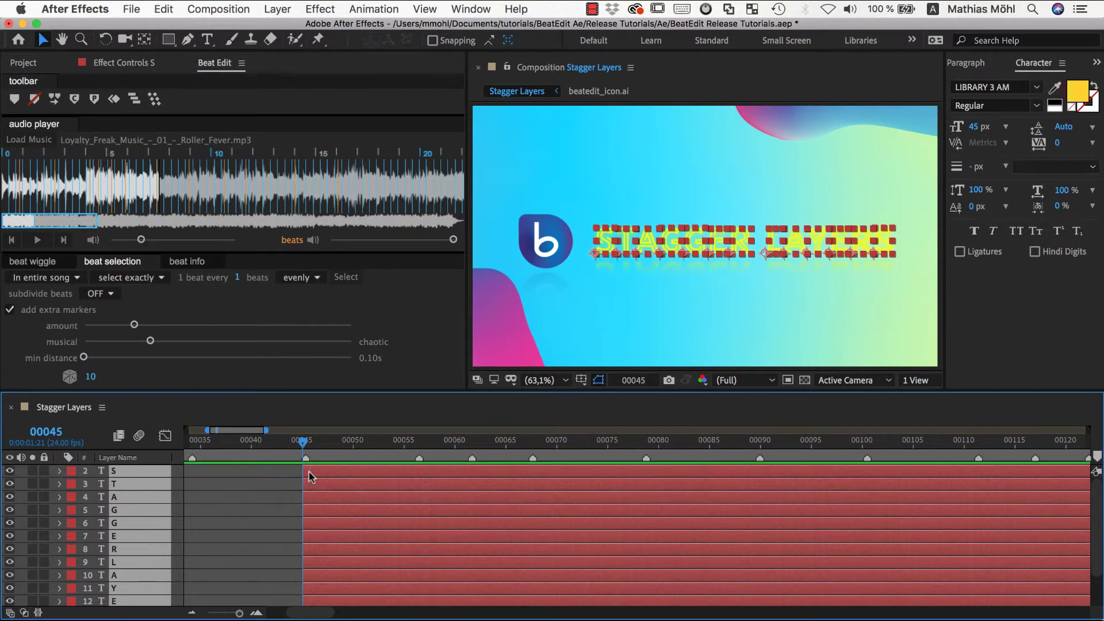
{"action": "mouse_move", "coordinate": [304, 446]}
{"action": "left_mouse_down"}
{"action": "mouse_move", "coordinate": [261, 445]}
{"action": "mouse_move", "coordinate": [333, 446]}
{"action": "mouse_move", "coordinate": [300, 449]}
{"action": "left_mouse_up"}
{"action": "left_click", "coordinate": [155, 102]}
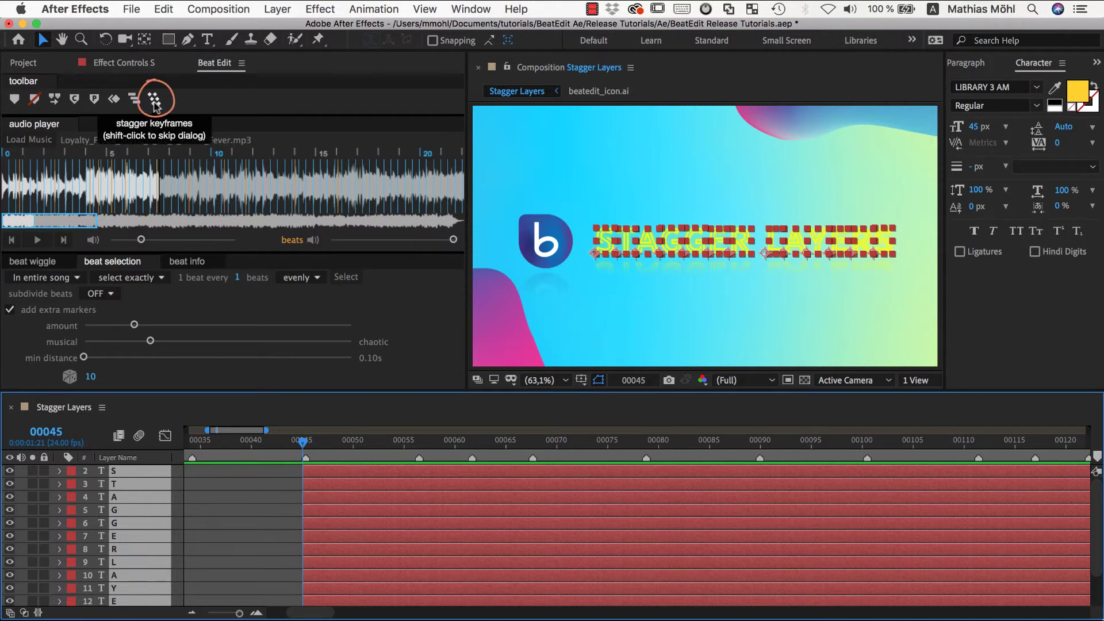